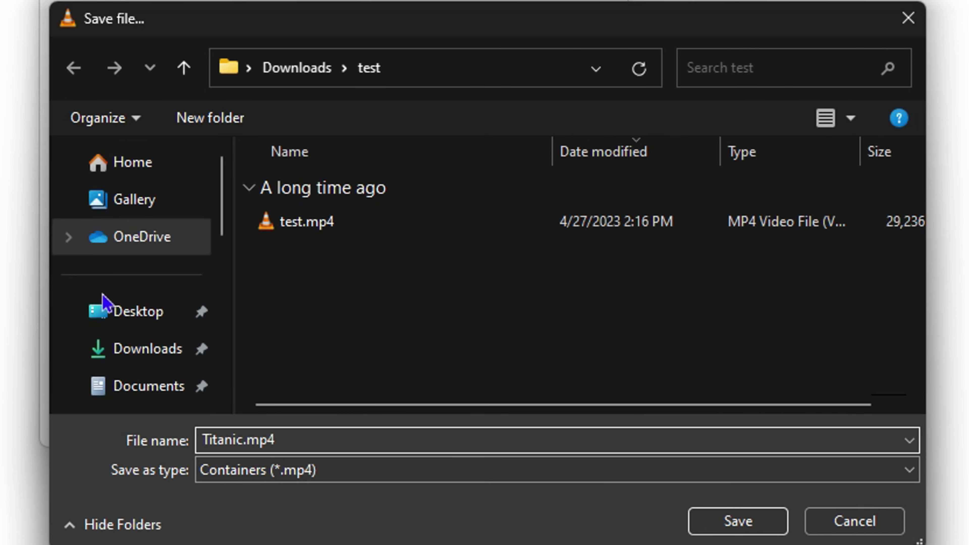
- Save the output file Titanic.mp4 in the Videos folder
click(115, 311)
scroll(147, 343, down, 5)
click(133, 259)
click(733, 522)
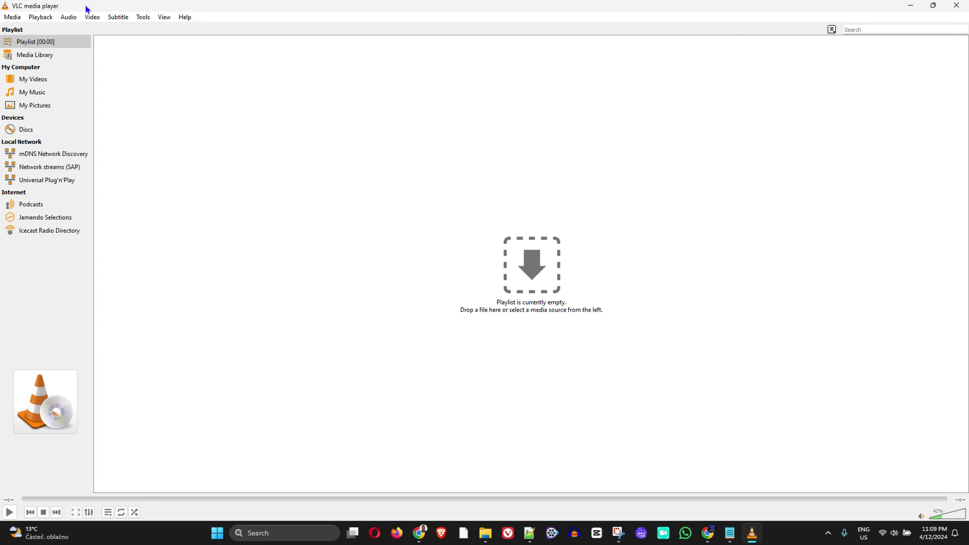
- Start a media conversion with a disc as the source and choose DVD as the disc type
click(13, 17)
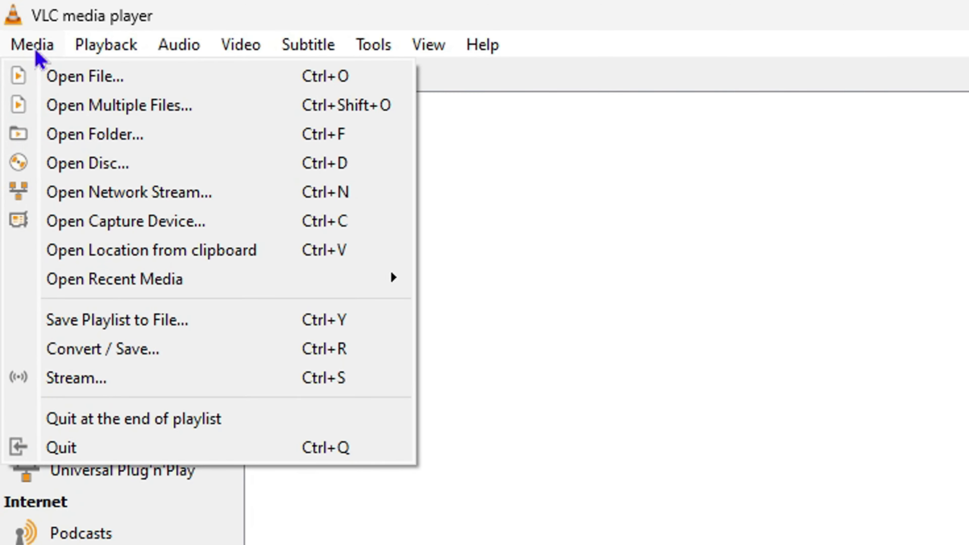
click(122, 349)
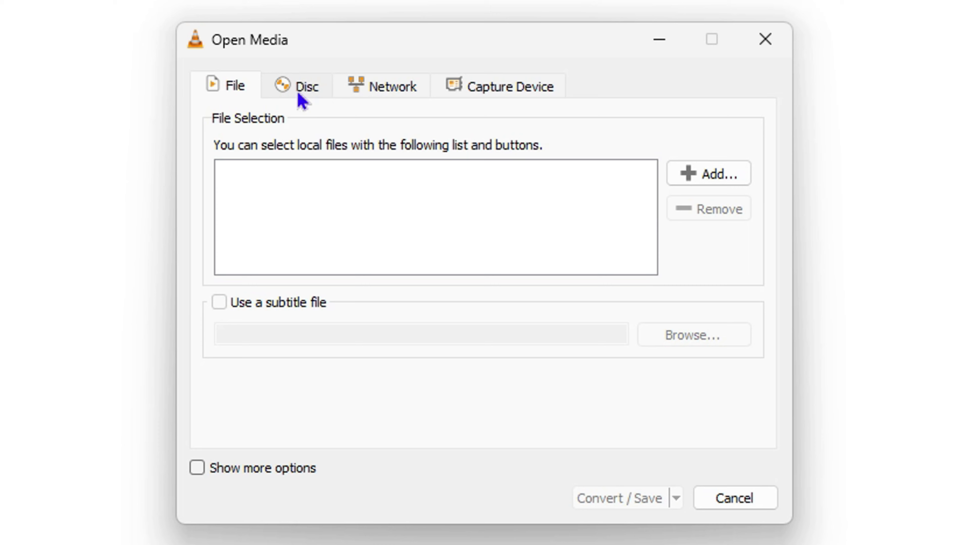
click(301, 100)
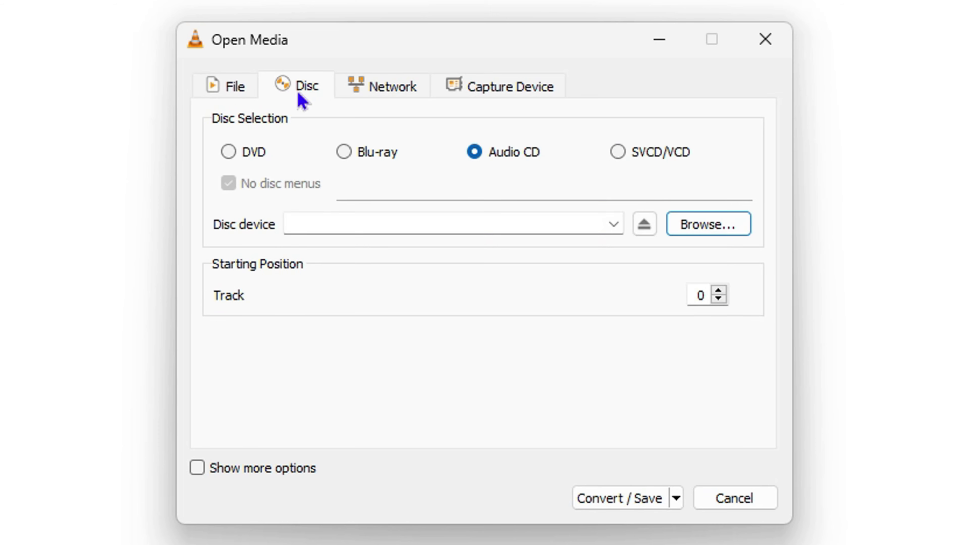
click(229, 152)
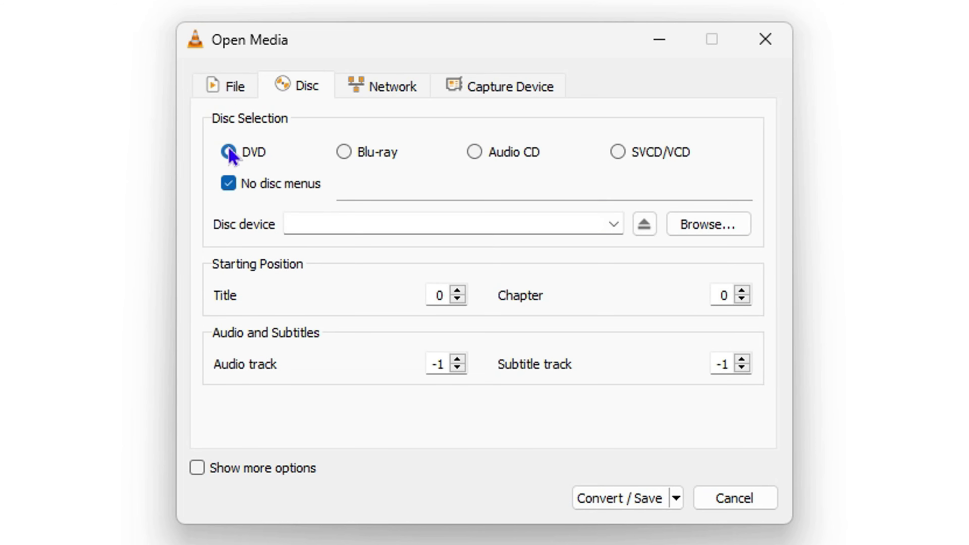
click(712, 232)
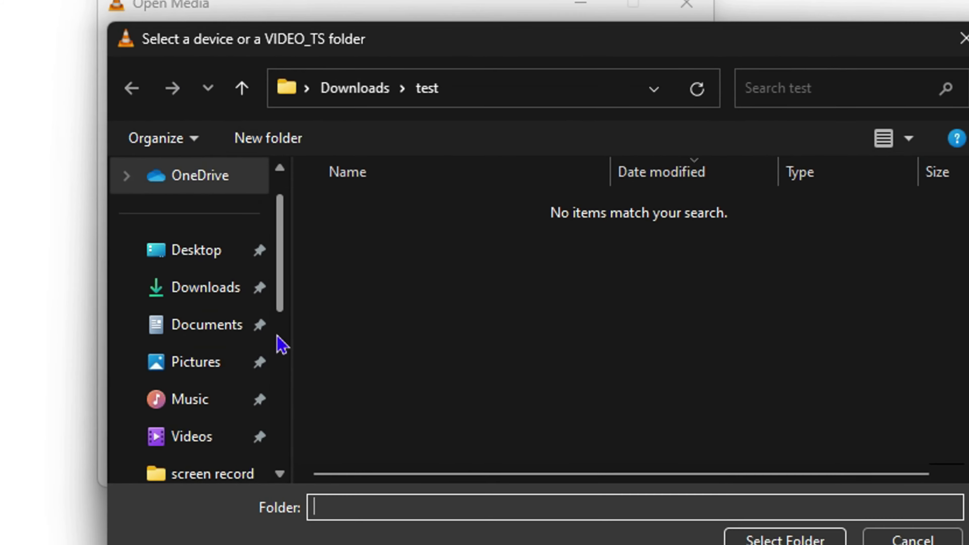
drag(227, 232, 229, 356)
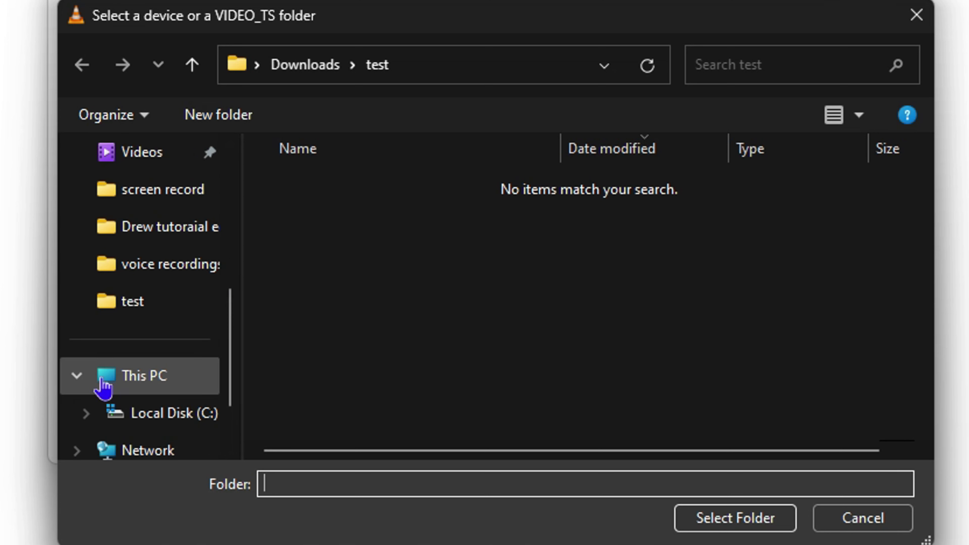
click(143, 365)
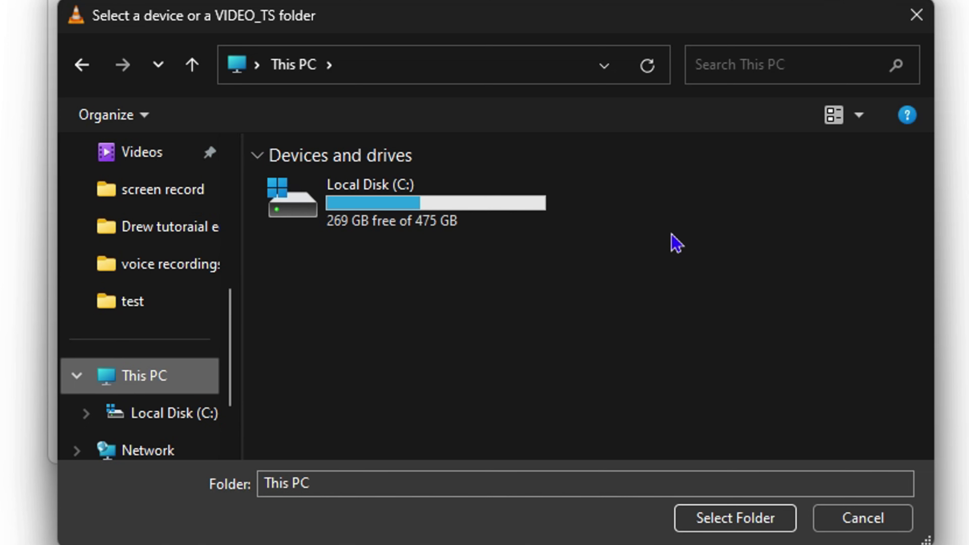
click(725, 223)
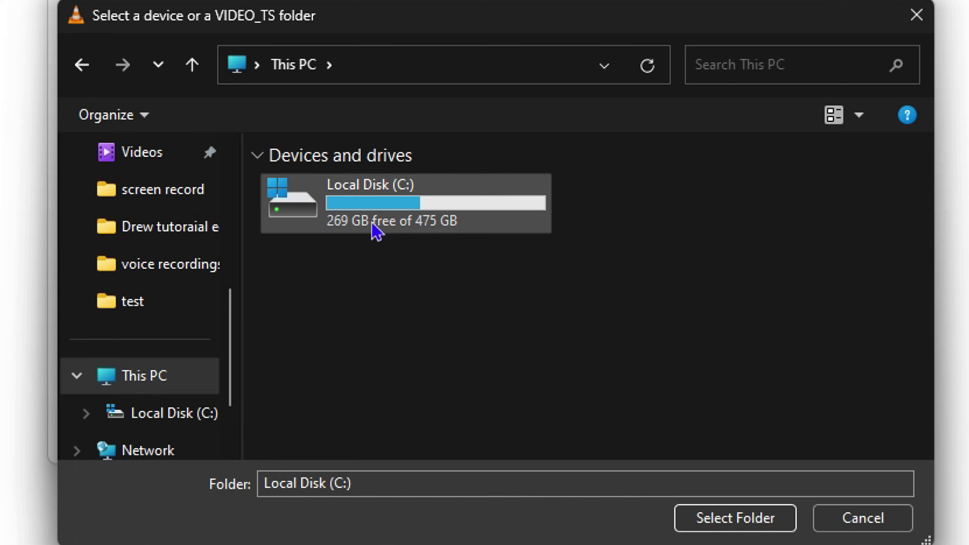
click(450, 229)
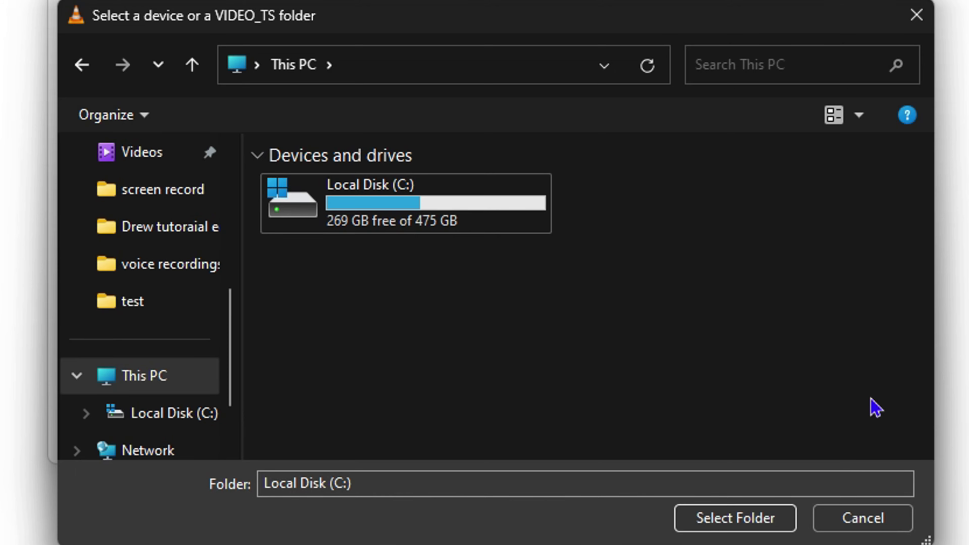
click(882, 527)
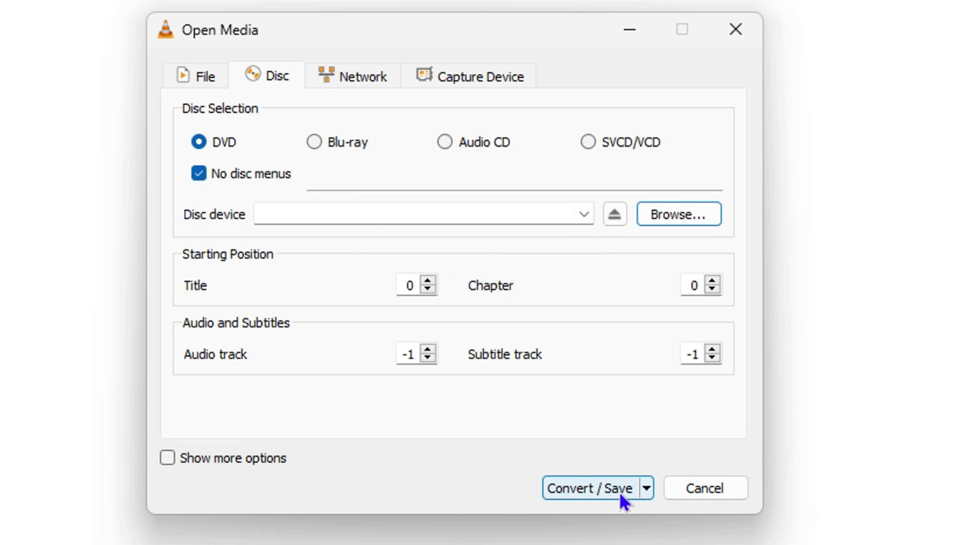
- Proceed to the conversion settings and save the Video - H.264 + MP3 (MP4) profile with MP4/MOV encapsulation
click(598, 493)
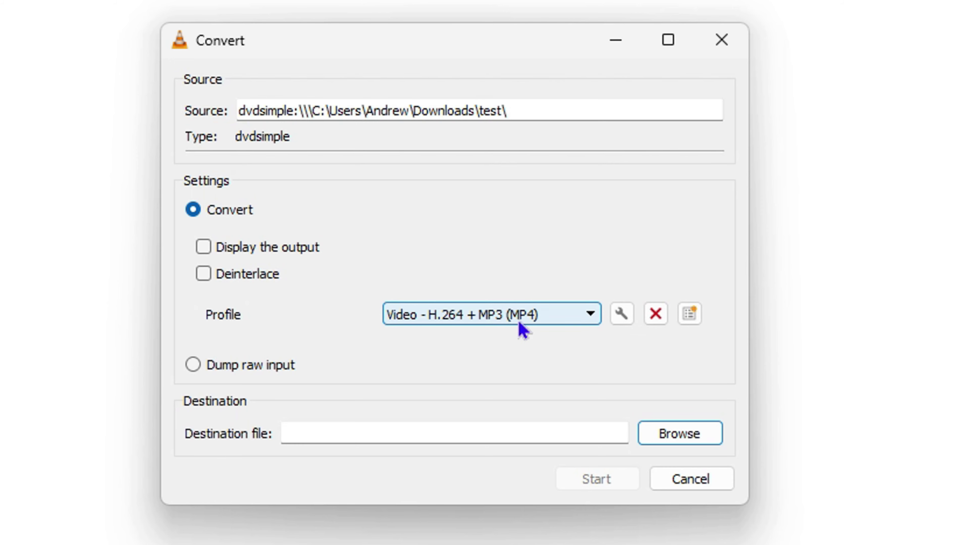
click(622, 316)
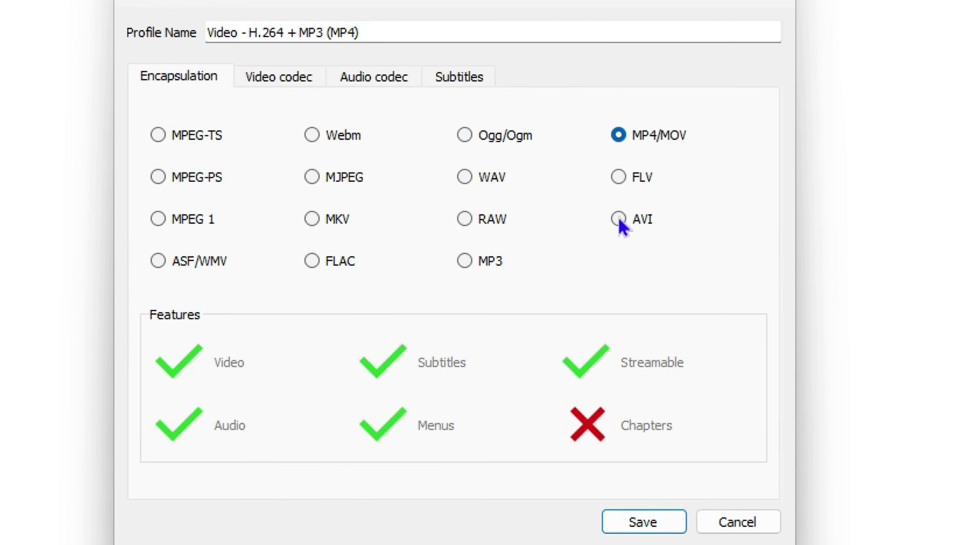
click(642, 533)
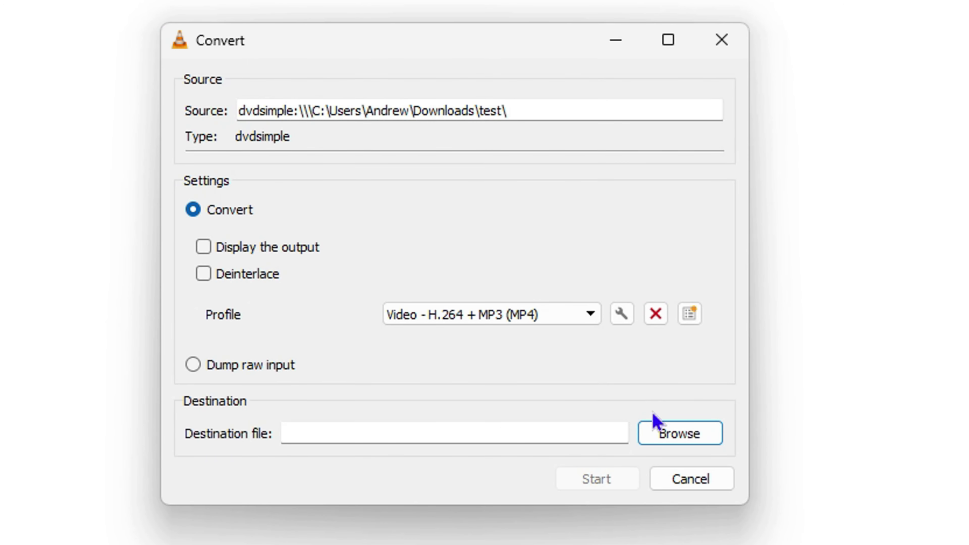
- Begin choosing the destination file for the conversion and name it Titanic.mp4
click(680, 434)
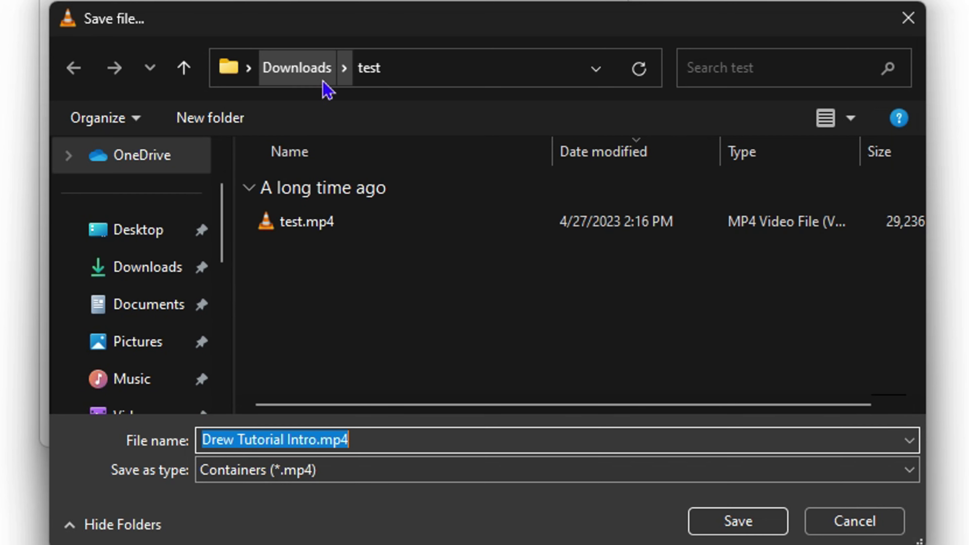
scroll(174, 334, down, 5)
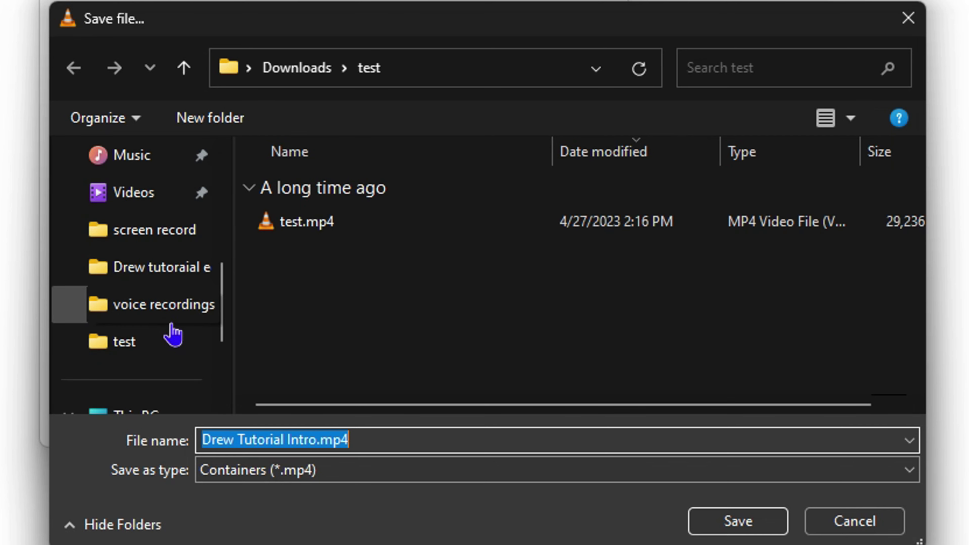
scroll(166, 284, down, 3)
scroll(134, 295, up, 7)
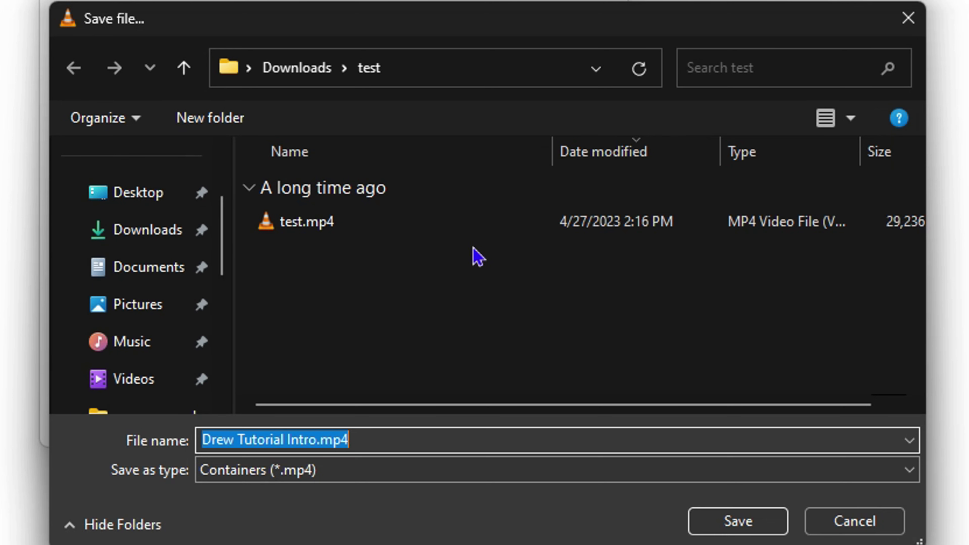
click(393, 447)
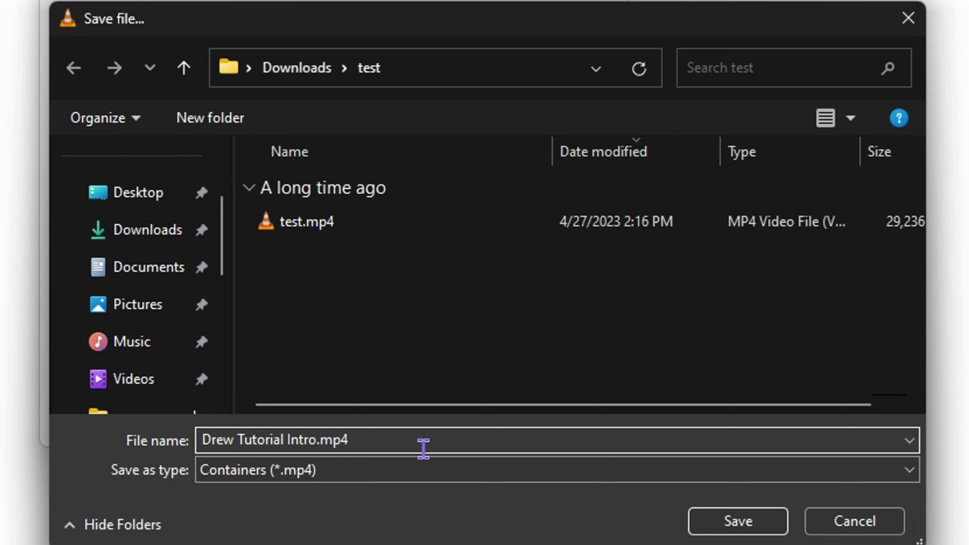
drag(423, 448, 126, 431)
text(Titanic)
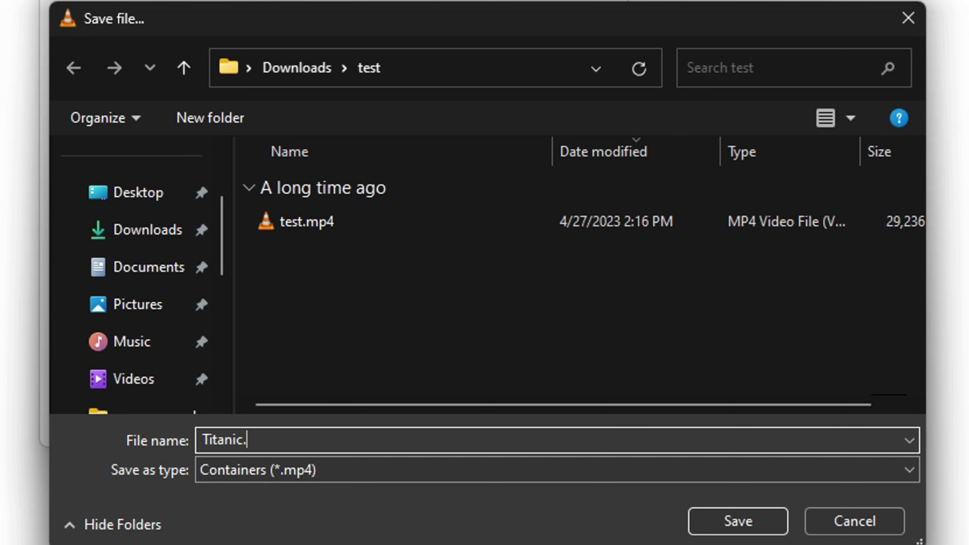
text(.mp4)
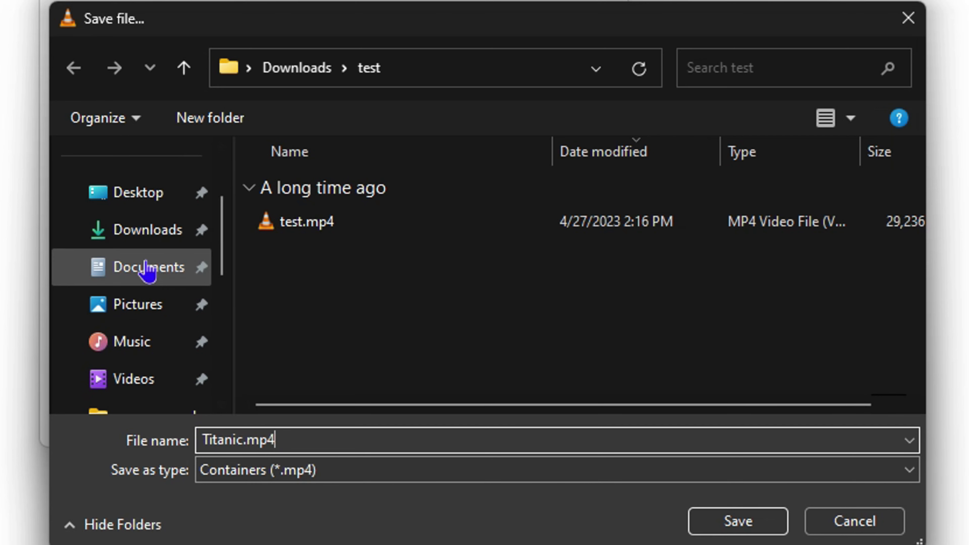
- Choose the Videos folder as the destination and save the file location there
scroll(101, 343, up, 3)
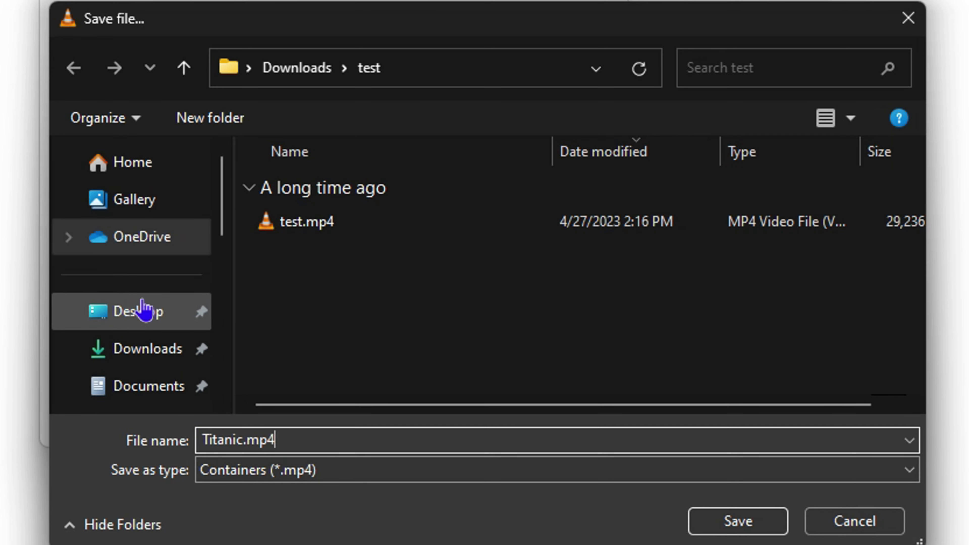
click(154, 348)
click(147, 317)
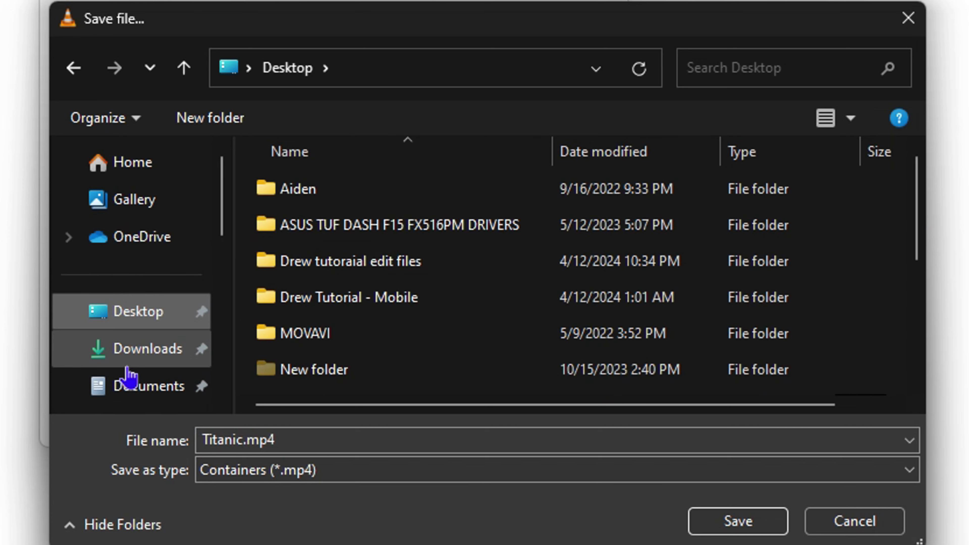
scroll(122, 359, down, 2)
click(152, 278)
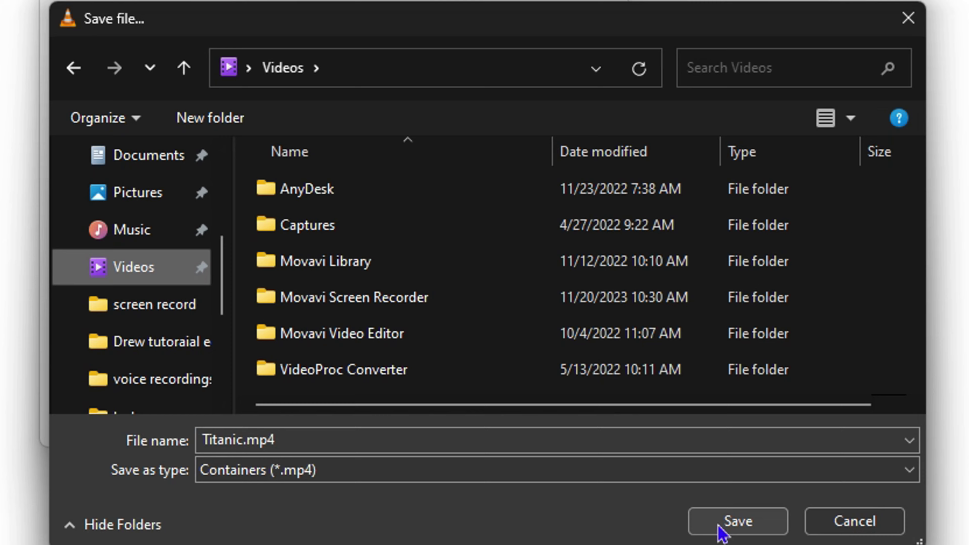
click(737, 522)
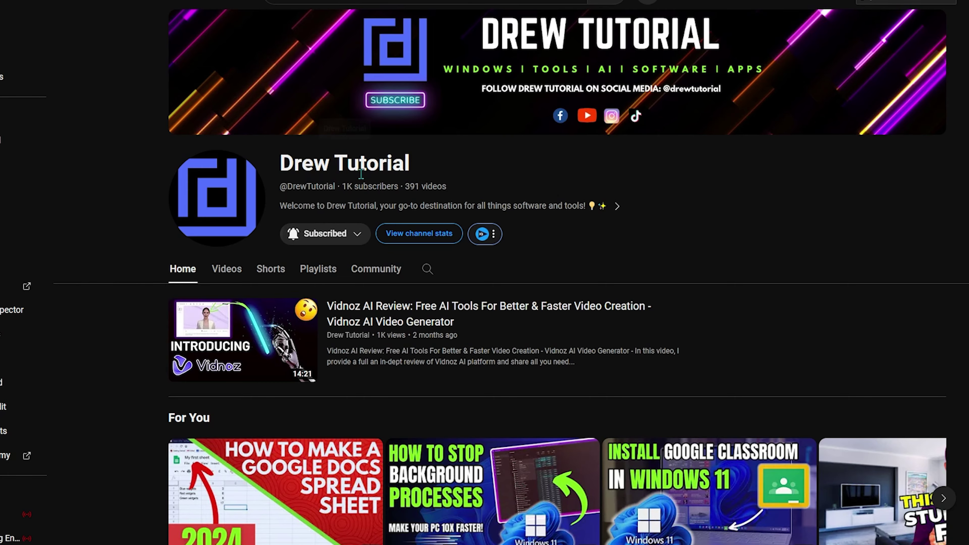
scroll(496, 305, down, 10)
scroll(499, 307, up, 10)
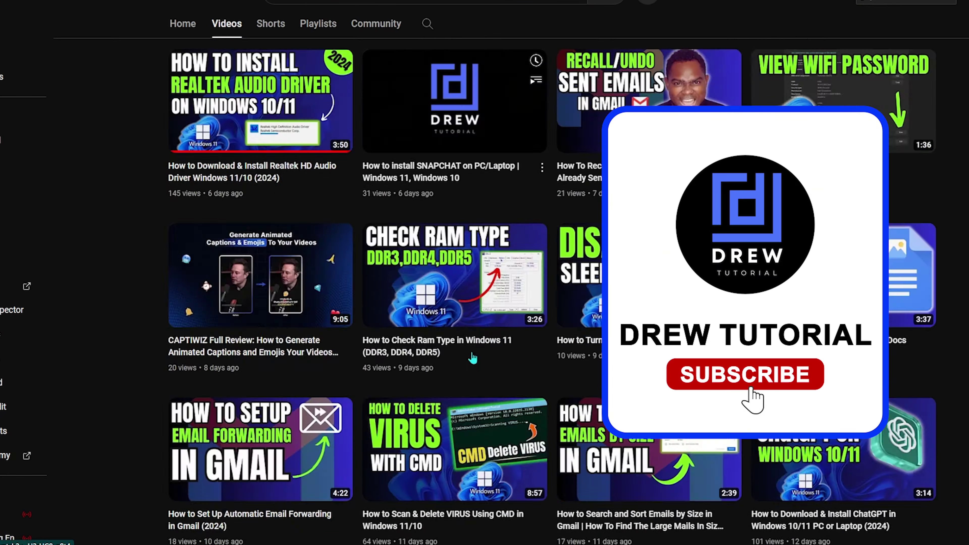
scroll(473, 357, down, 20)
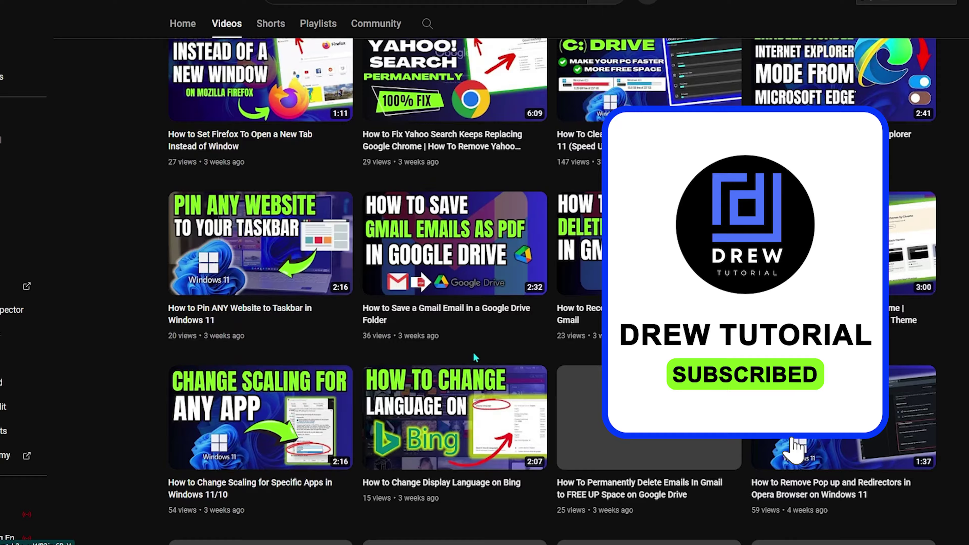
scroll(474, 357, up, 20)
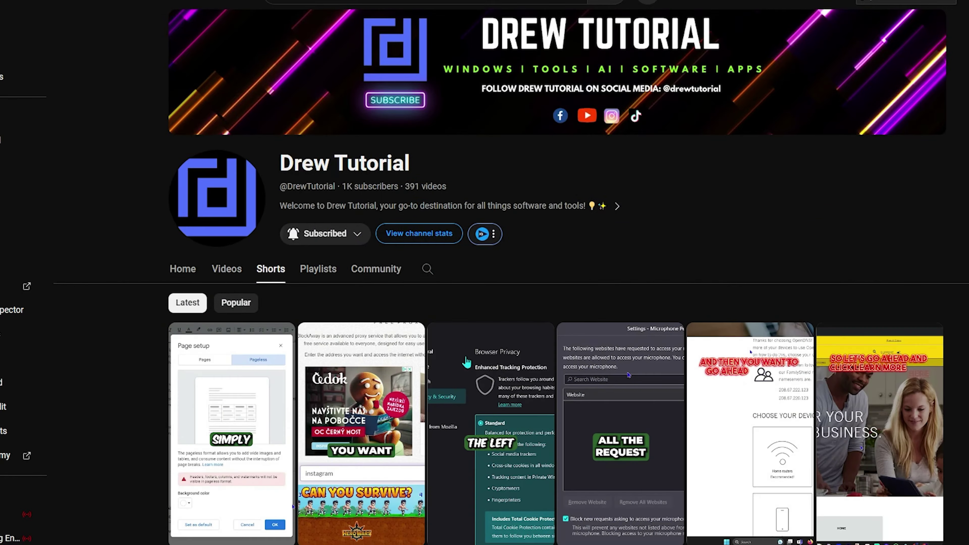
scroll(466, 362, down, 20)
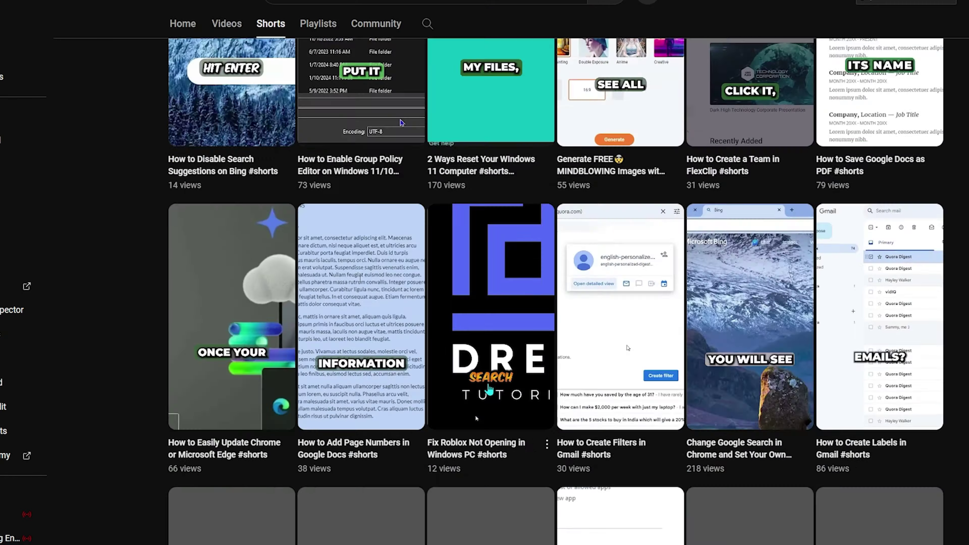
scroll(489, 389, down, 20)
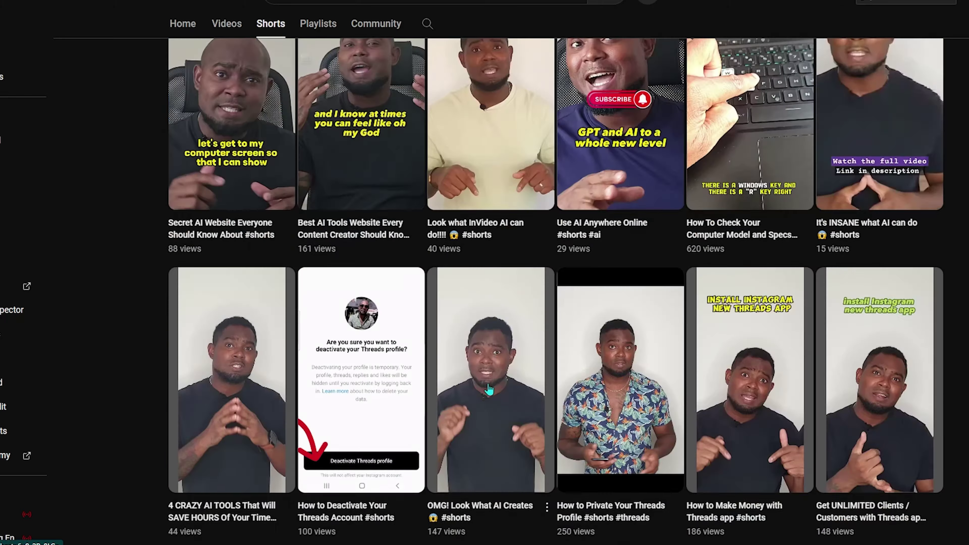
scroll(489, 389, up, 20)
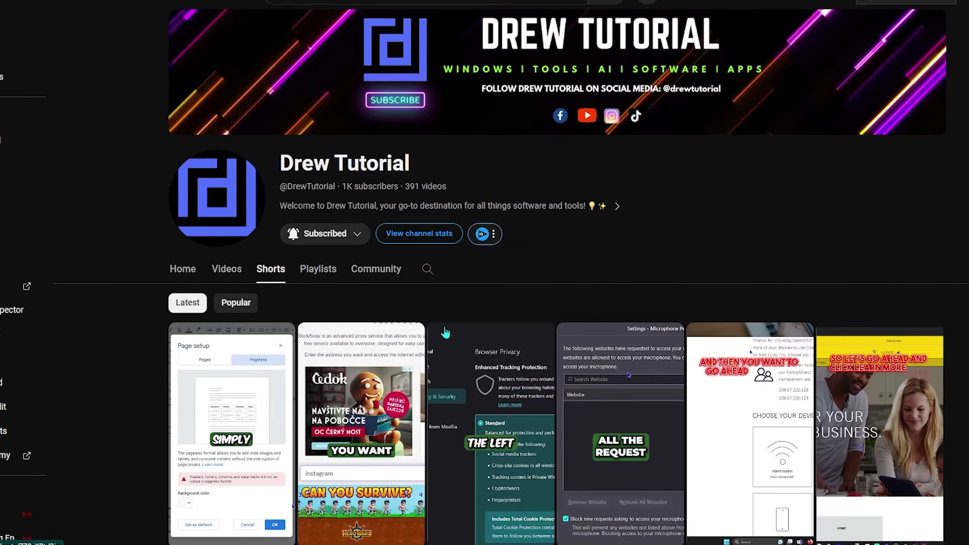